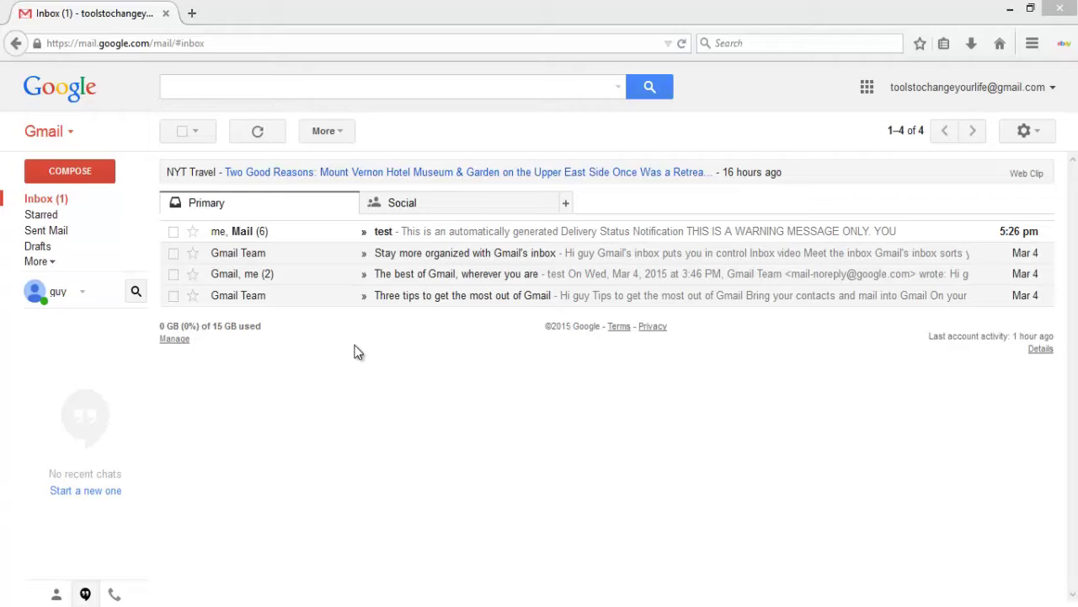
Select the "test" conversation in the inbox, and bring up and dismiss the new label form offered for moving it
{"action": "left_click", "coordinate": [174, 232]}
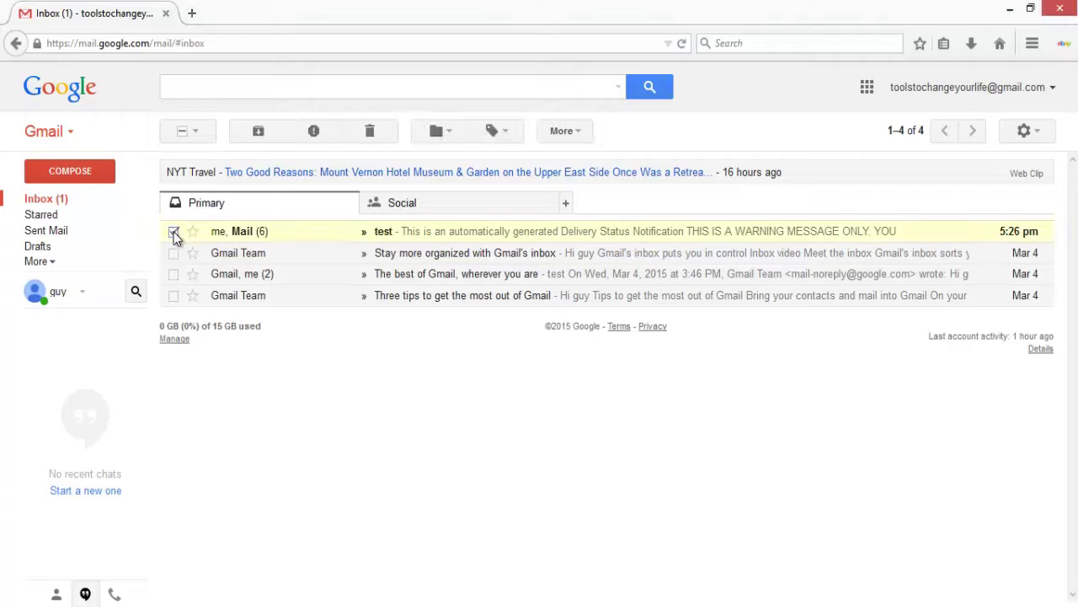
{"action": "left_click", "coordinate": [438, 131]}
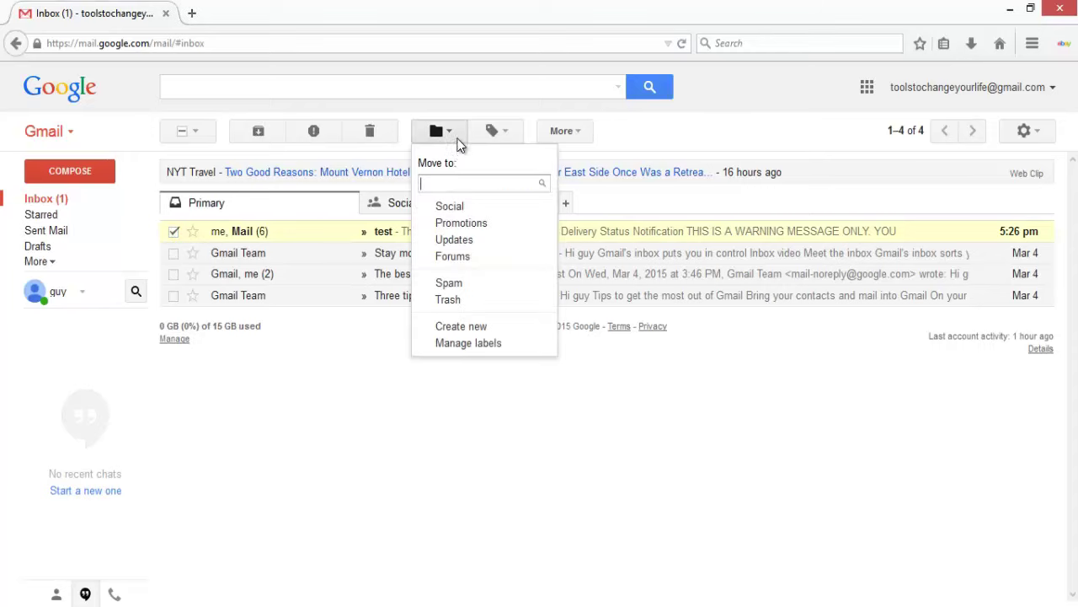
{"action": "left_click", "coordinate": [462, 326]}
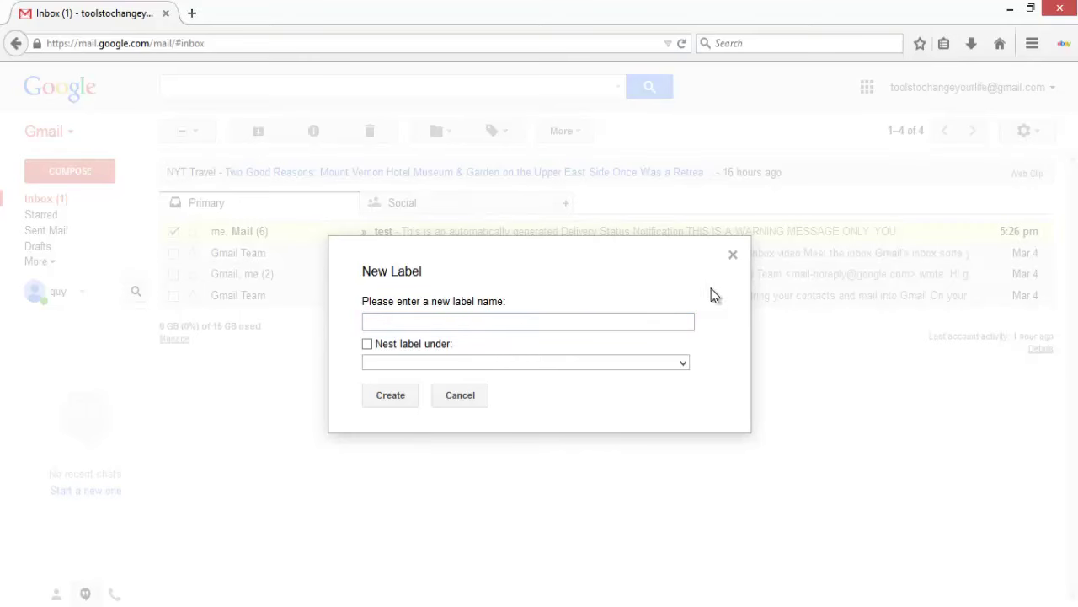
{"action": "left_click", "coordinate": [732, 254]}
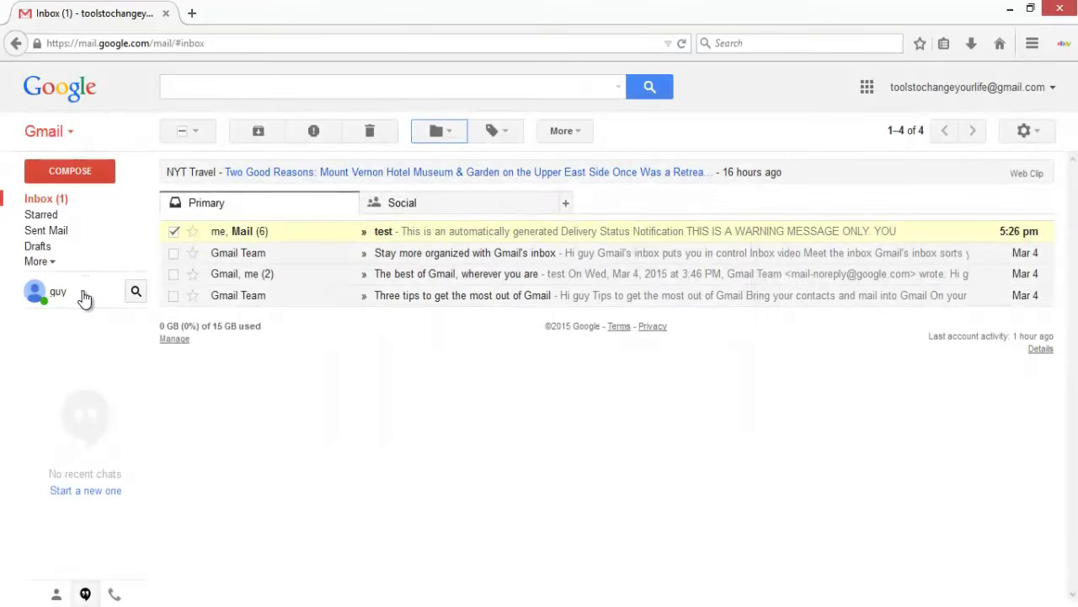
Expand the mailbox's label list to look at its new label form, closing it without creating a label
{"action": "left_click", "coordinate": [37, 261]}
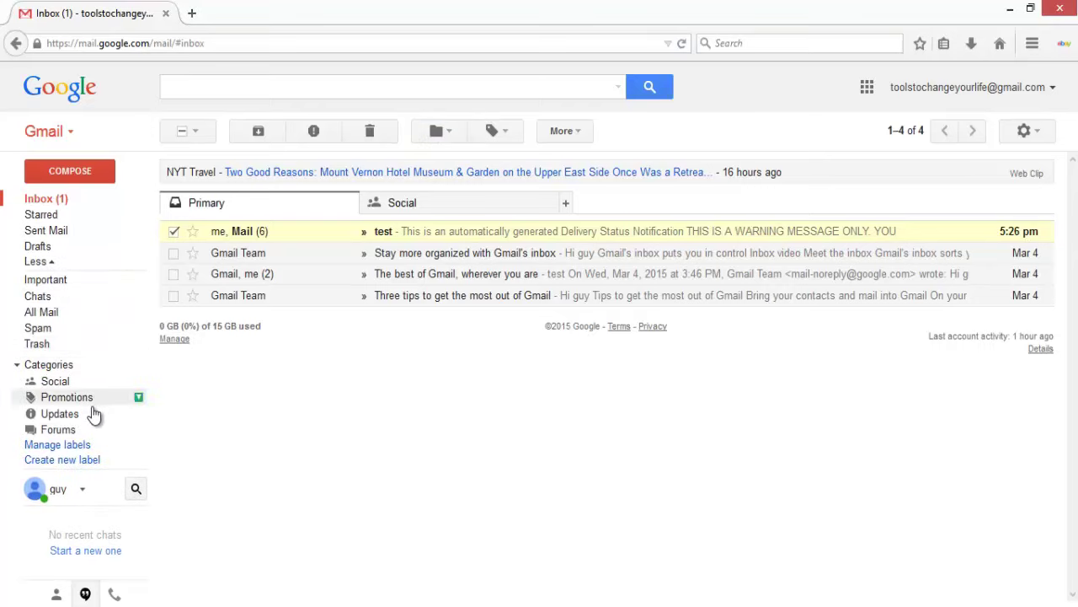
{"action": "left_click", "coordinate": [81, 459]}
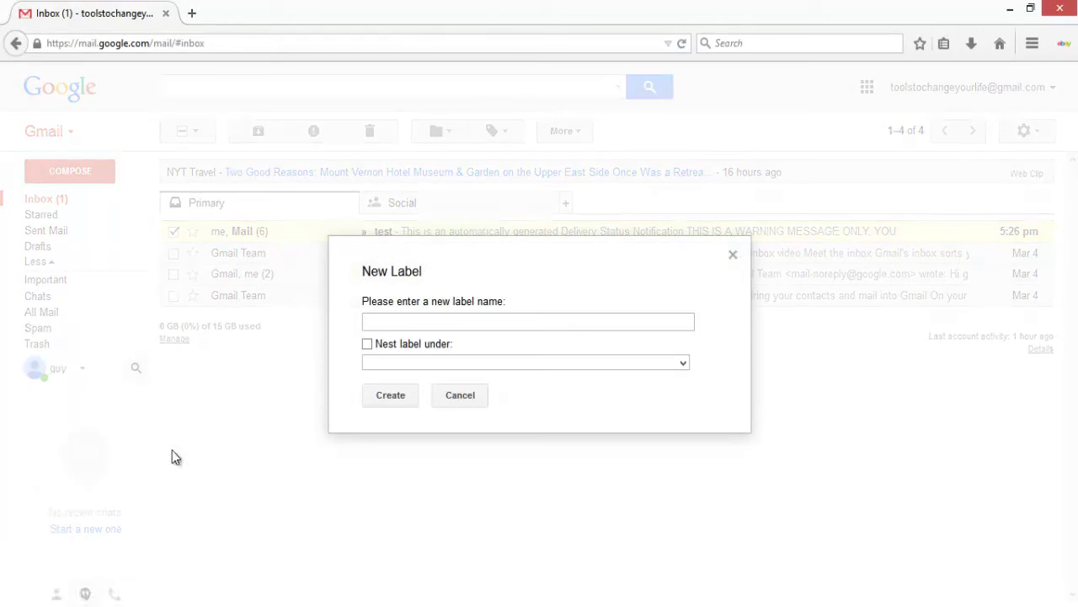
{"action": "left_click", "coordinate": [734, 256]}
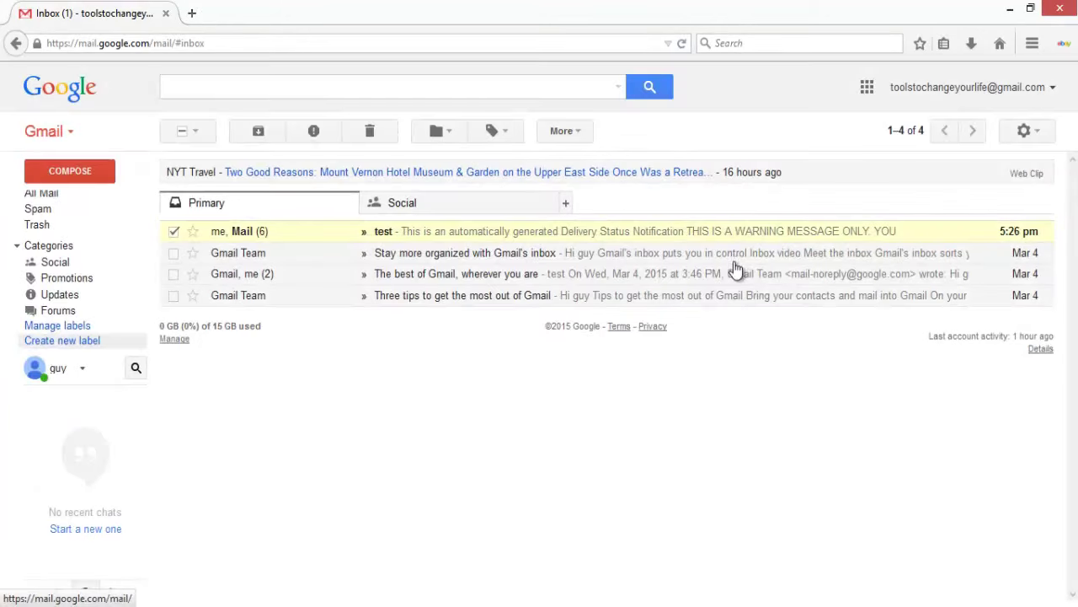
Look at the new label form in the label settings, cancel it, and return to the inbox
{"action": "left_click", "coordinate": [1038, 136]}
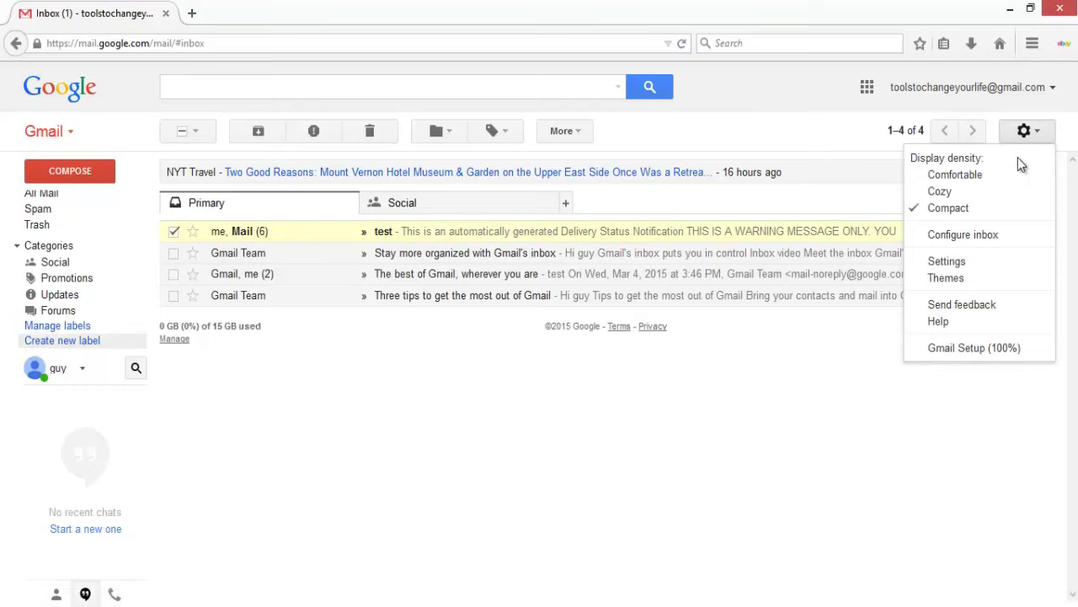
{"action": "left_click", "coordinate": [979, 266]}
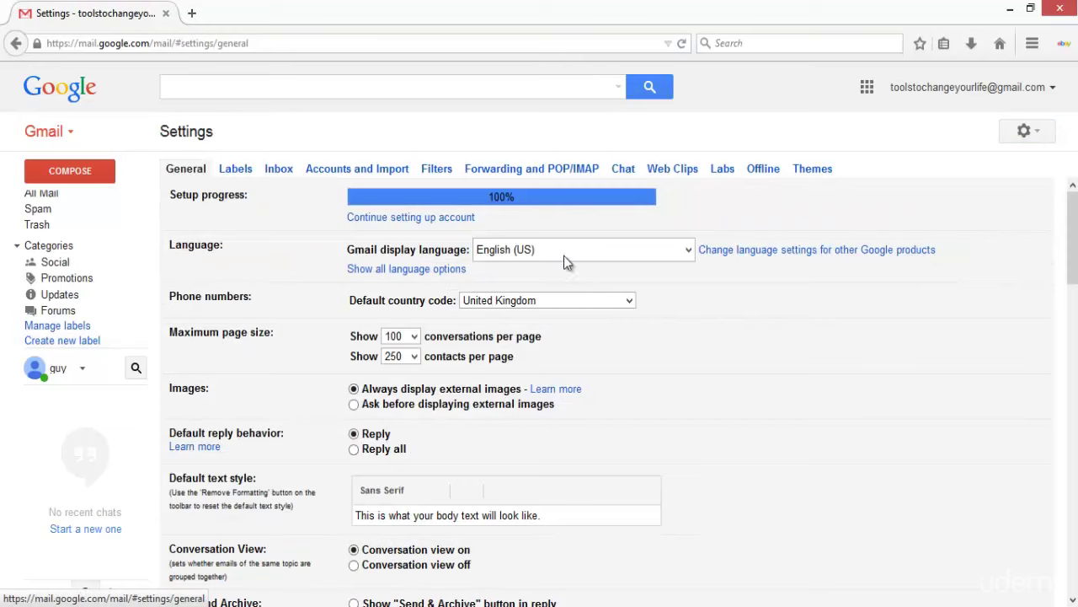
{"action": "left_click", "coordinate": [239, 168]}
{"action": "scroll", "coordinate": [476, 428], "scroll_direction": "down", "scroll_amount": 5}
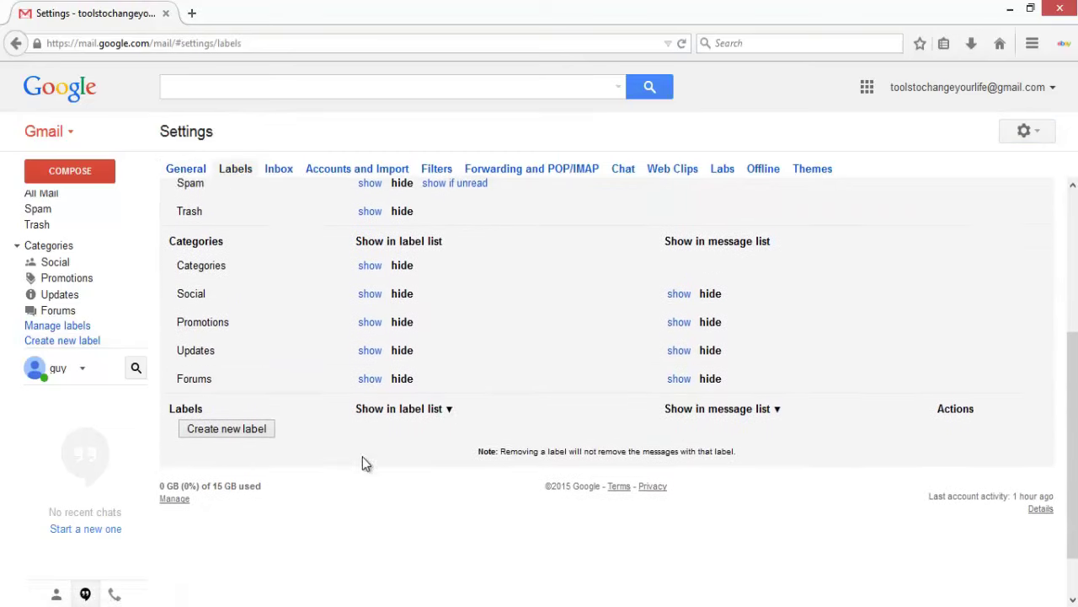
{"action": "left_click", "coordinate": [251, 428]}
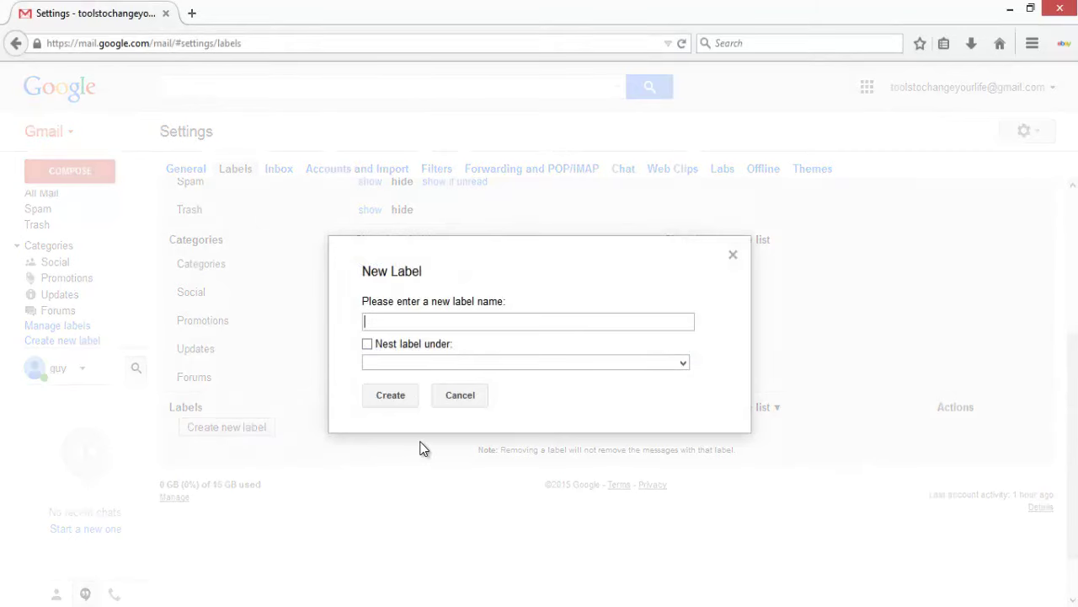
{"action": "left_click", "coordinate": [471, 393]}
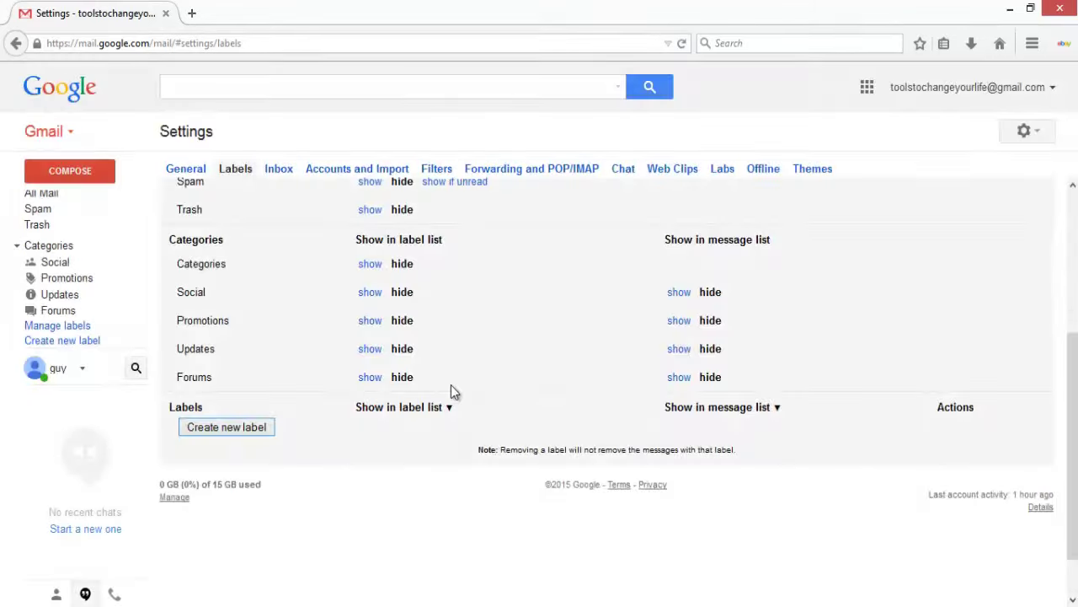
{"action": "mouse_move", "coordinate": [116, 279]}
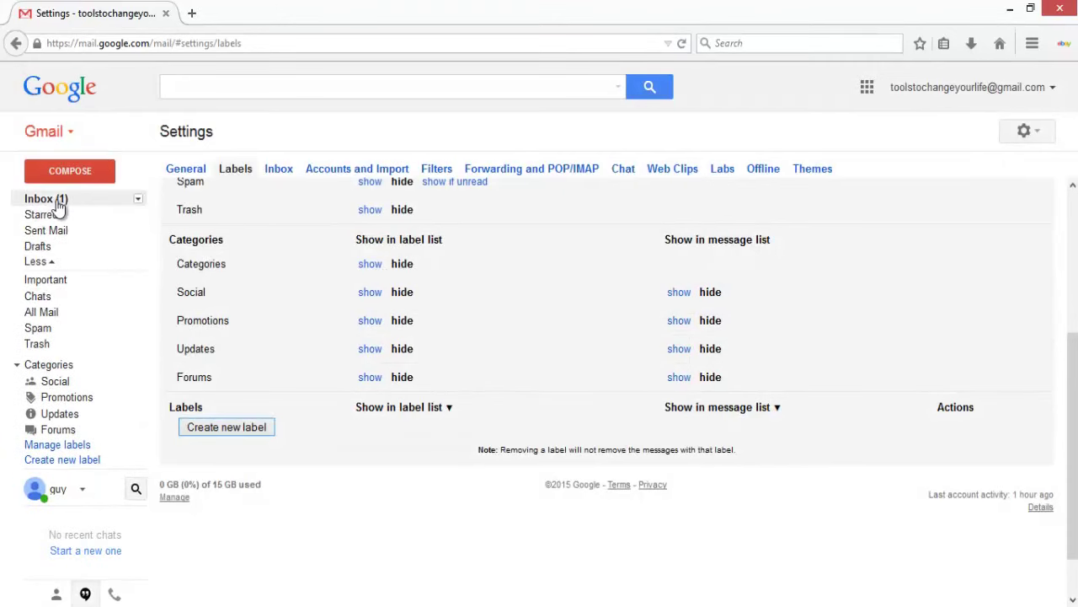
{"action": "left_click", "coordinate": [55, 202]}
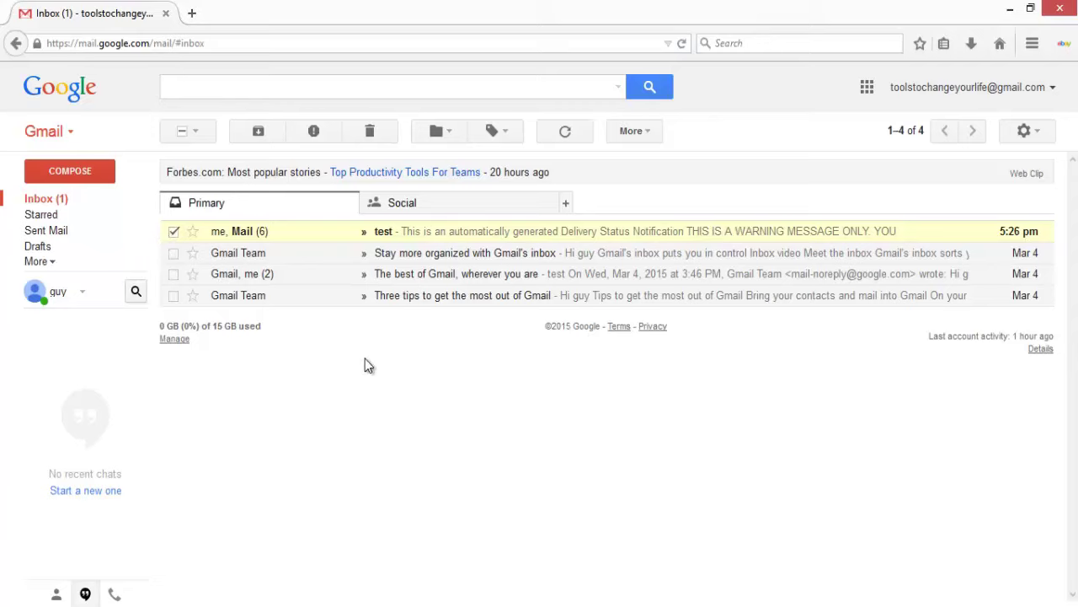
Create a new label named "gmail" without nesting it under another label
{"action": "left_click", "coordinate": [51, 262]}
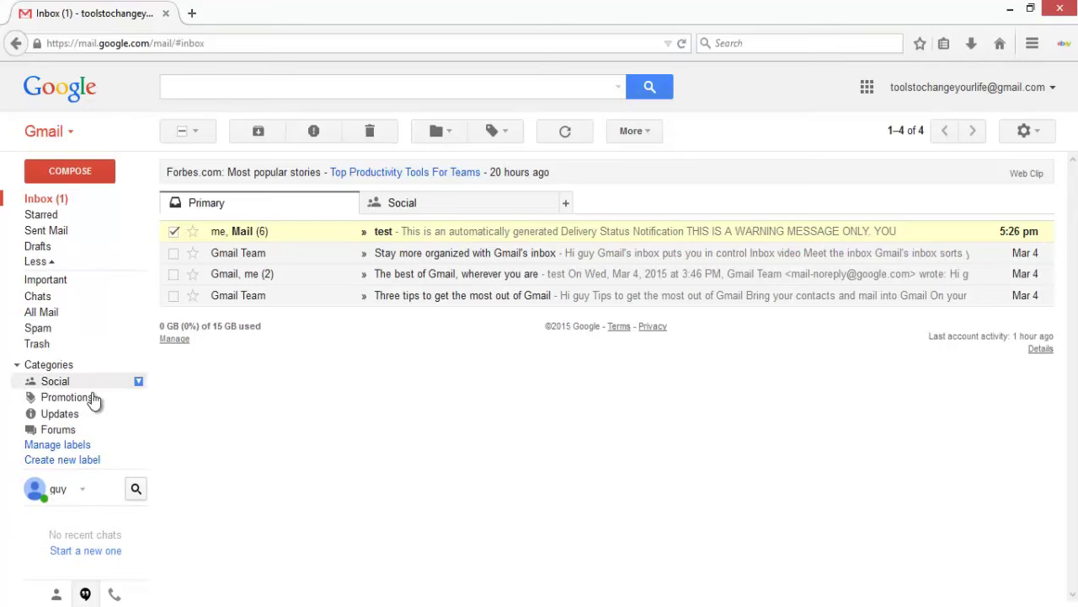
{"action": "left_click", "coordinate": [95, 461]}
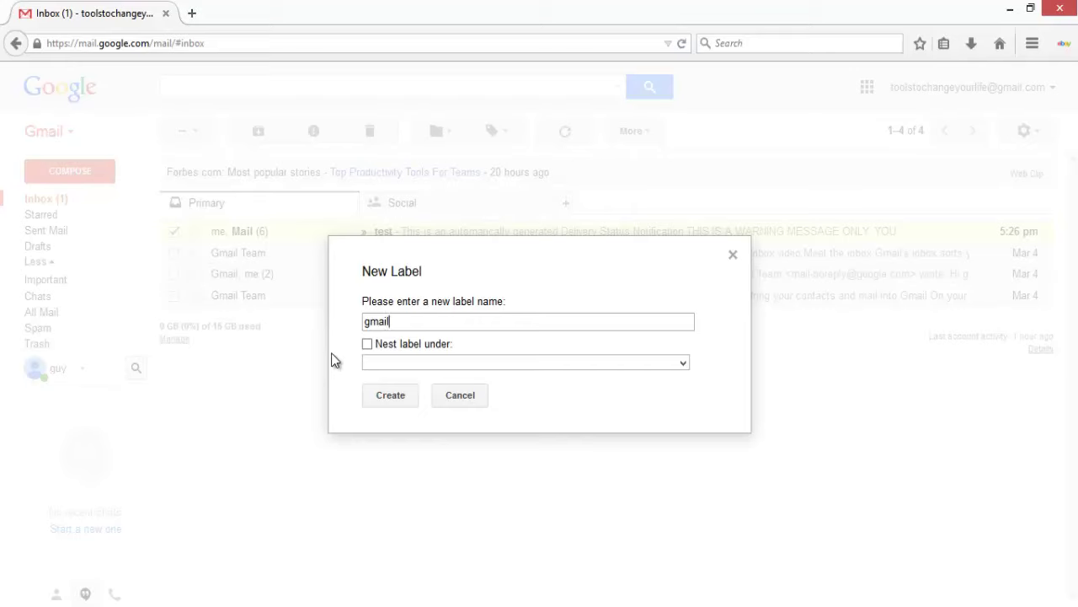
{"action": "left_click_drag", "start_coordinate": [393, 321], "coordinate": [364, 321]}
{"action": "left_click", "coordinate": [407, 329]}
{"action": "left_click", "coordinate": [414, 363]}
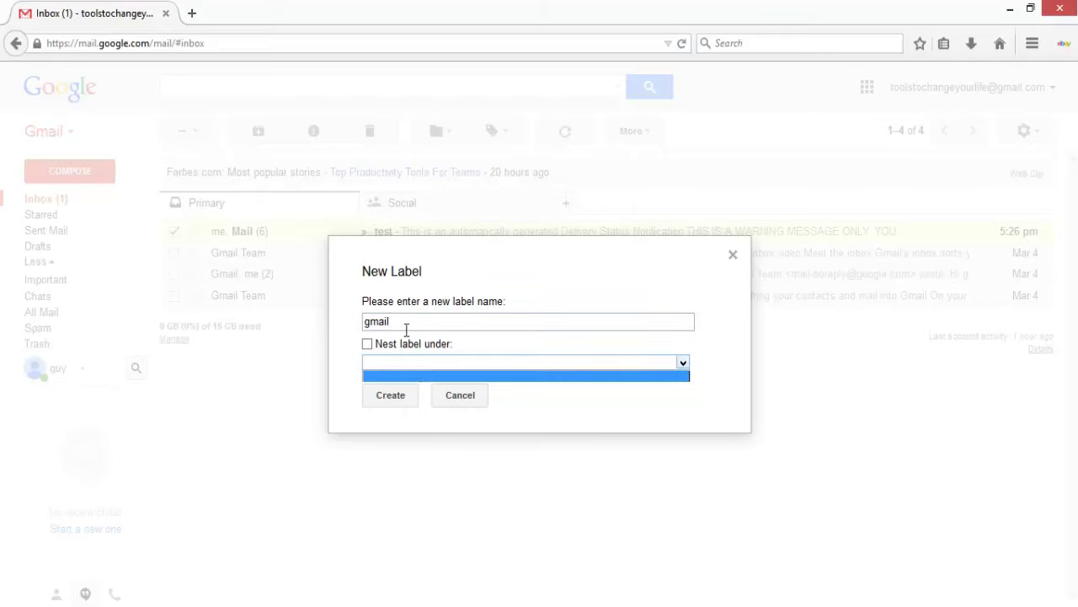
{"action": "left_click", "coordinate": [360, 373]}
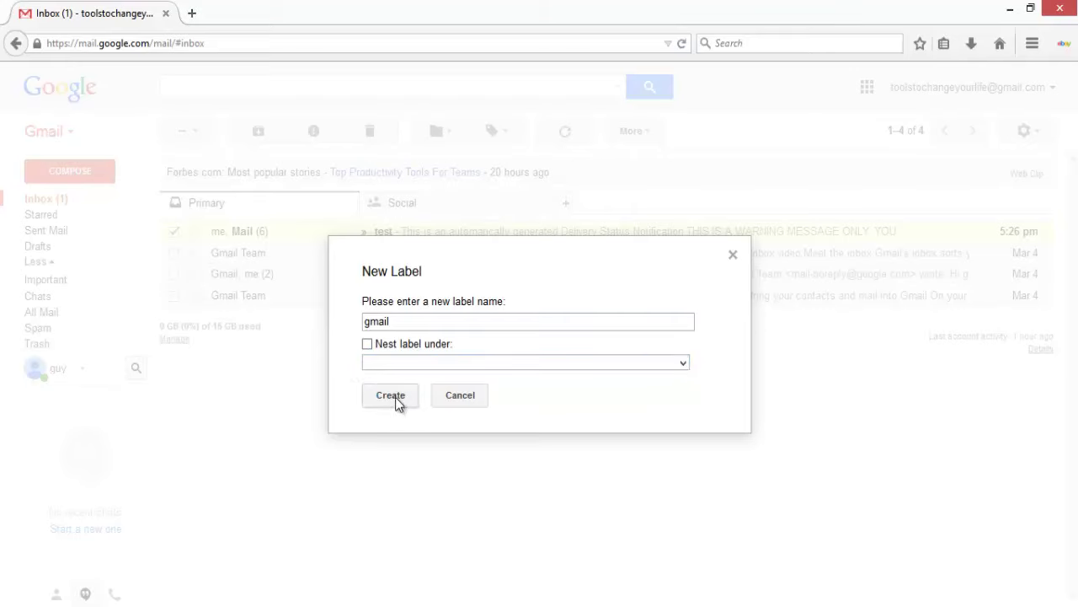
{"action": "left_click", "coordinate": [396, 400]}
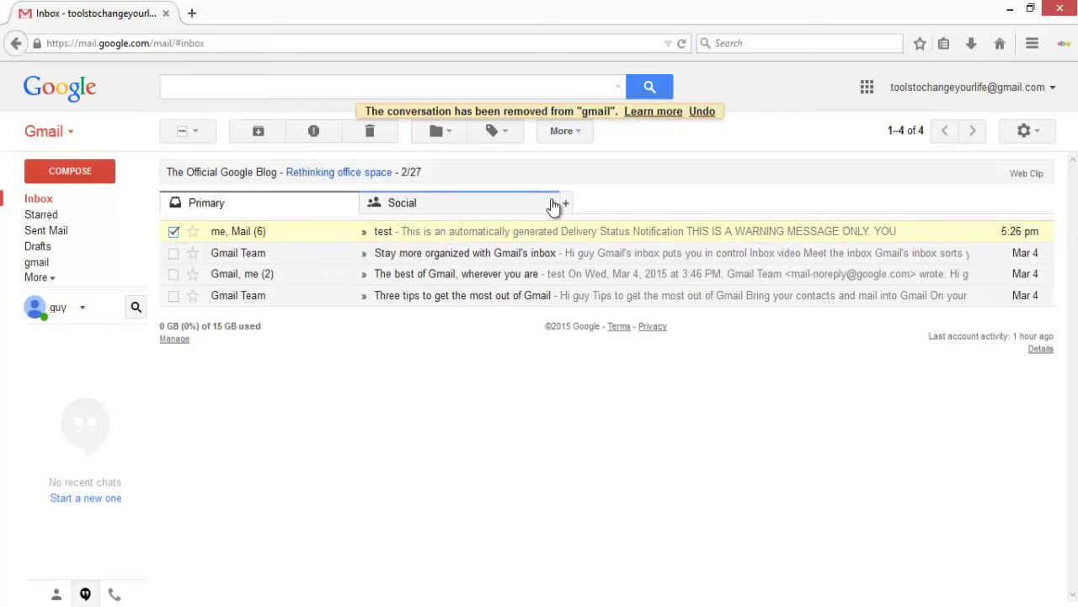
Apply the "gmail" label to the selected "test" conversation
{"action": "left_click", "coordinate": [506, 131]}
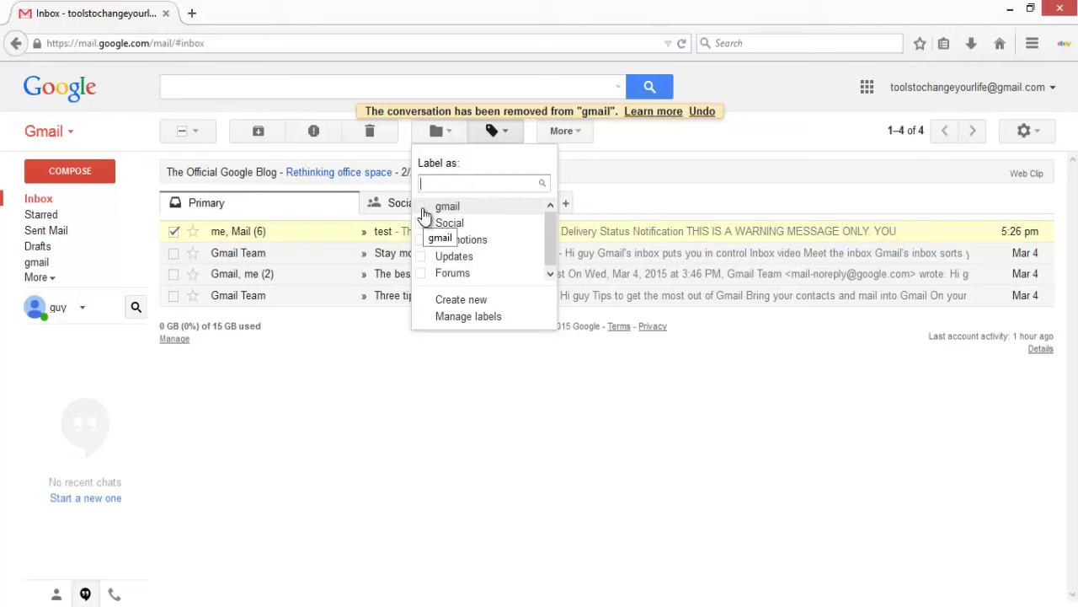
{"action": "left_click", "coordinate": [424, 211]}
{"action": "left_click", "coordinate": [459, 305]}
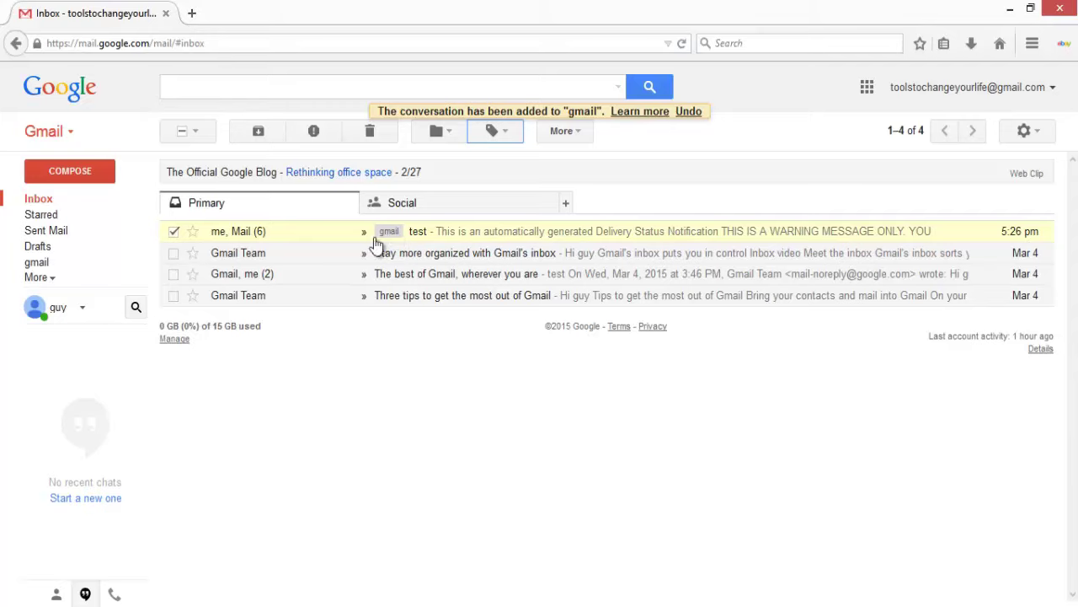
View the labelled "test" conversation and the messages filed under "gmail", and return to the inbox
{"action": "left_click", "coordinate": [329, 240]}
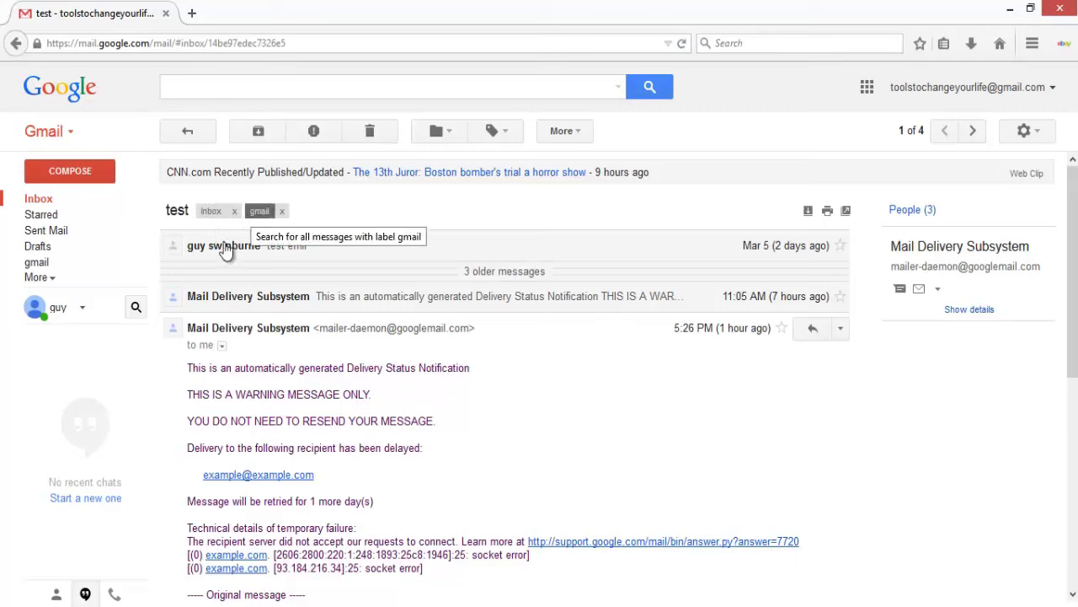
{"action": "left_click", "coordinate": [39, 263]}
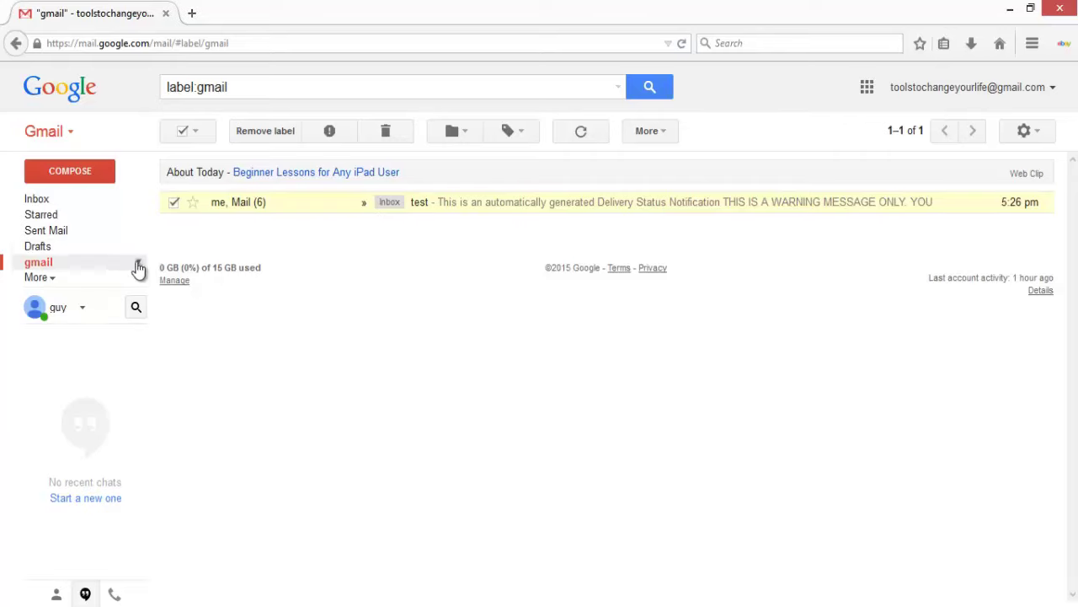
{"action": "left_click", "coordinate": [68, 202]}
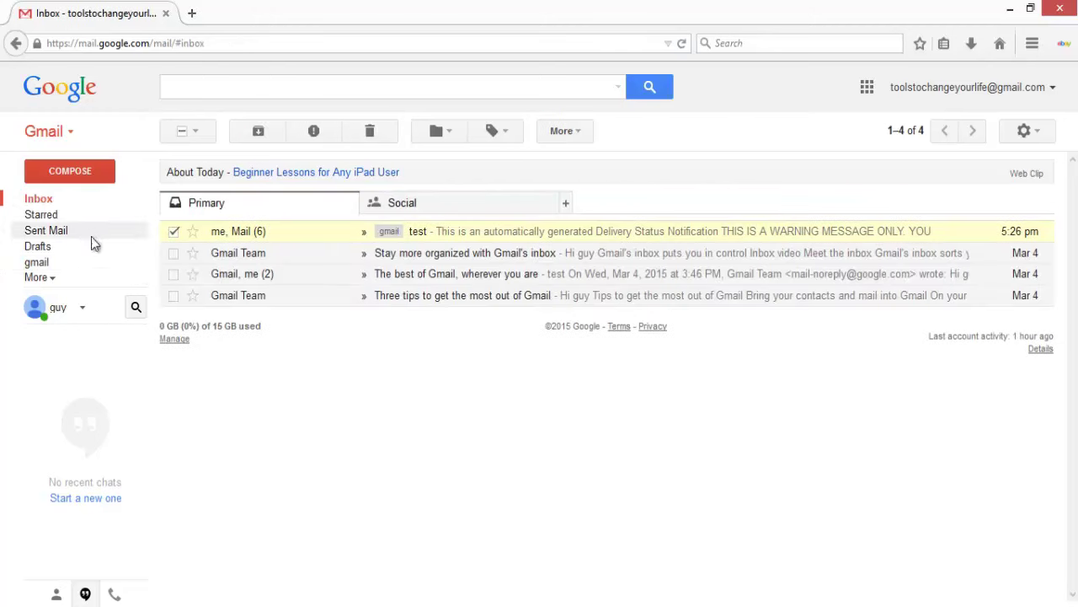
Set the "gmail" label's color to orange and deselect the "test" conversation
{"action": "left_click", "coordinate": [139, 264]}
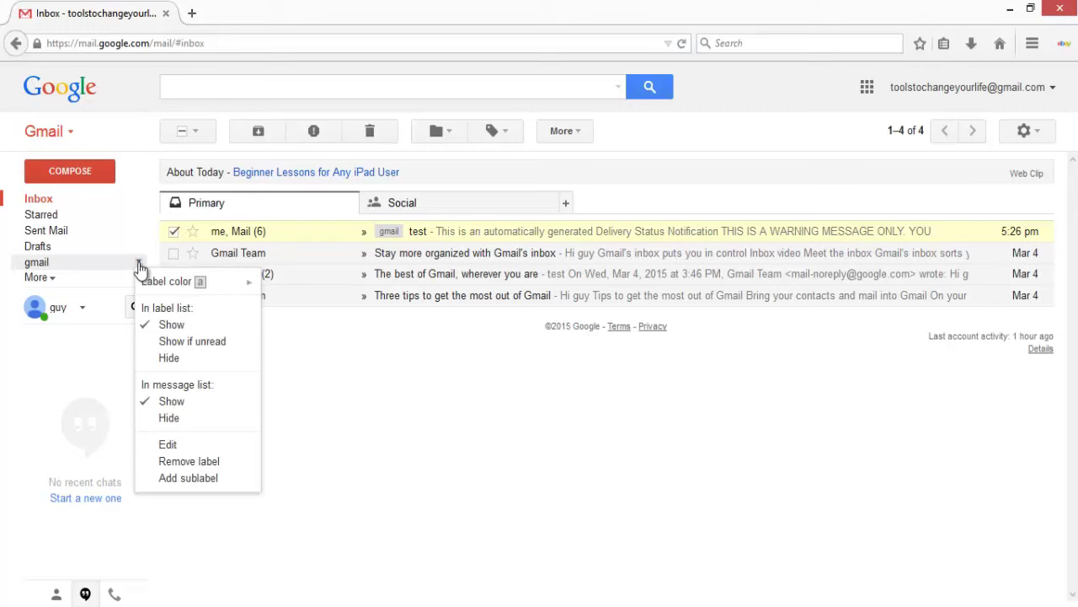
{"action": "mouse_move", "coordinate": [175, 281]}
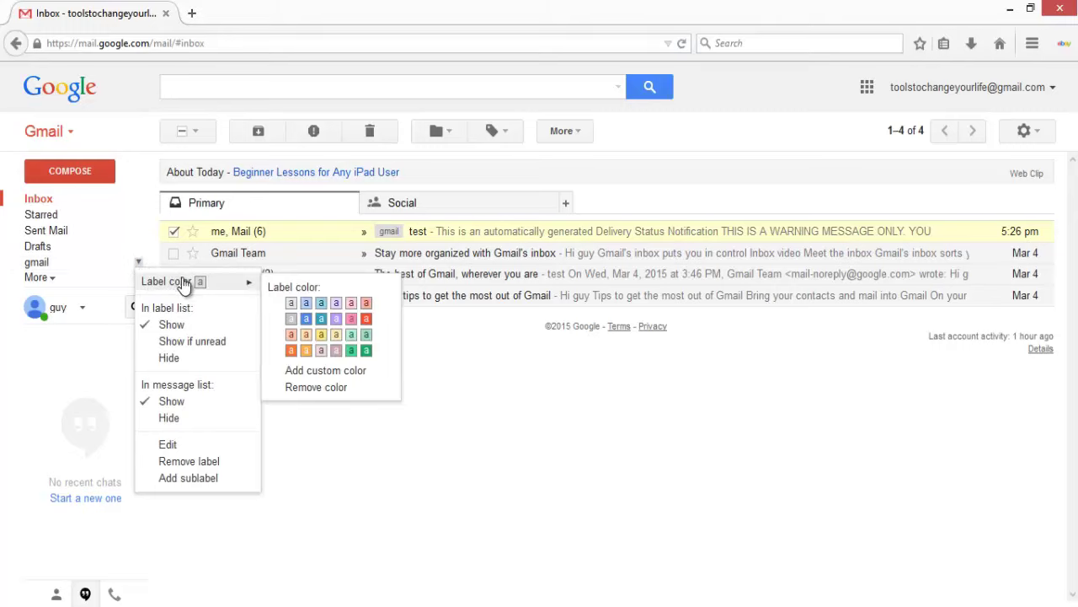
{"action": "left_click", "coordinate": [294, 352]}
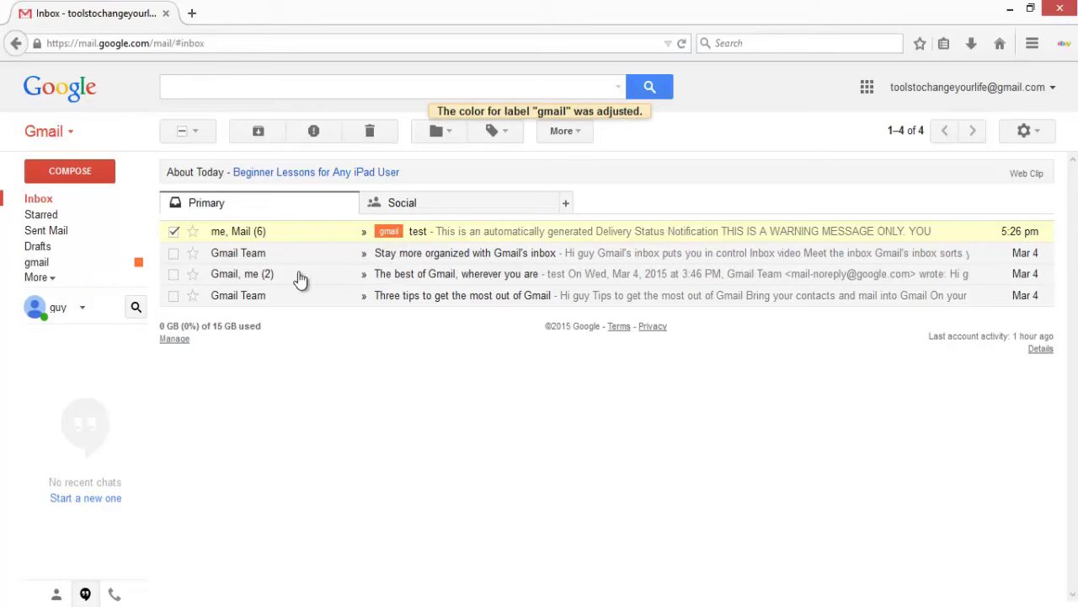
{"action": "left_click", "coordinate": [173, 232]}
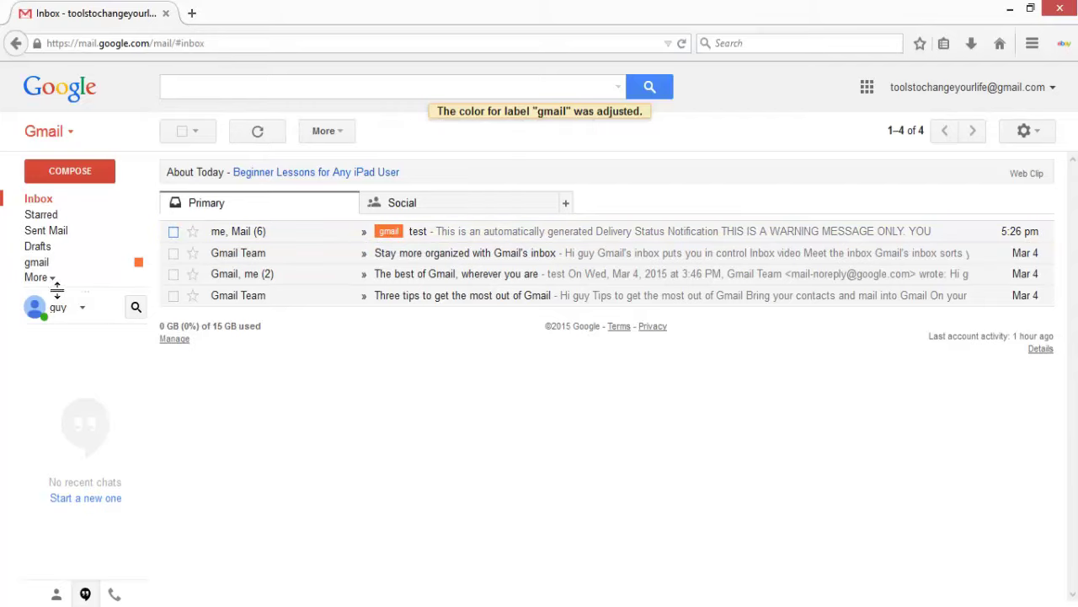
Rename the "gmail" label to "Test" in the label settings and return to the inbox
{"action": "left_click", "coordinate": [1025, 133]}
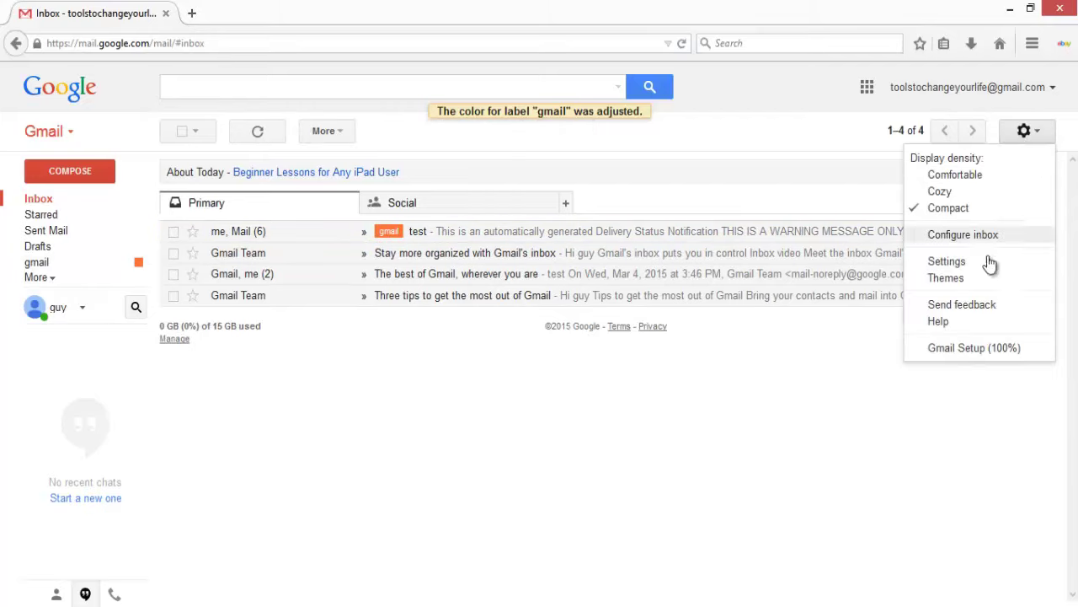
{"action": "left_click", "coordinate": [977, 279]}
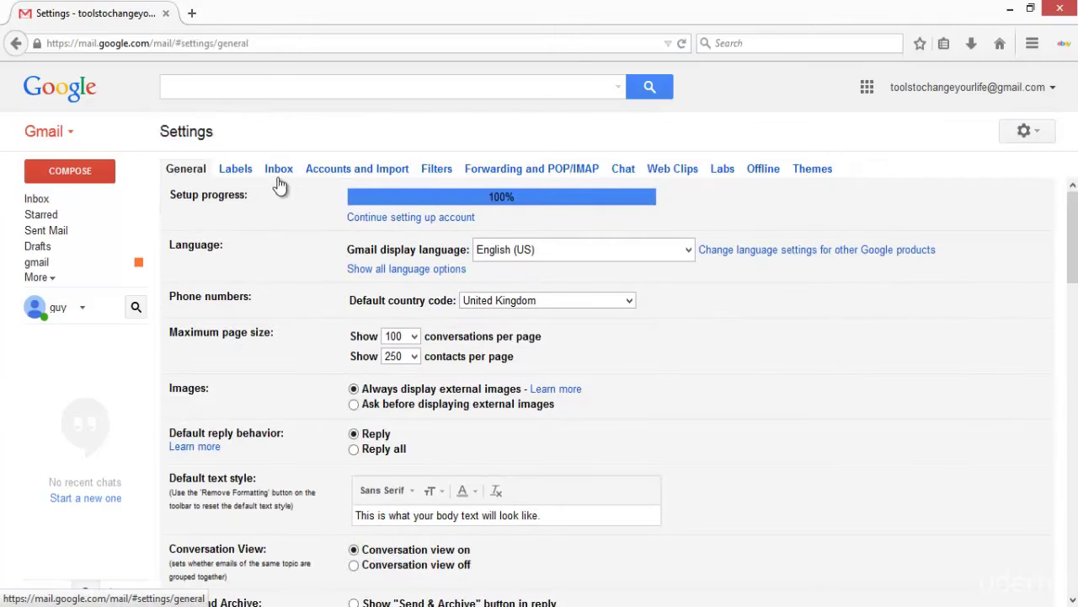
{"action": "left_click", "coordinate": [236, 169]}
{"action": "scroll", "coordinate": [586, 485], "scroll_direction": "down", "scroll_amount": 3}
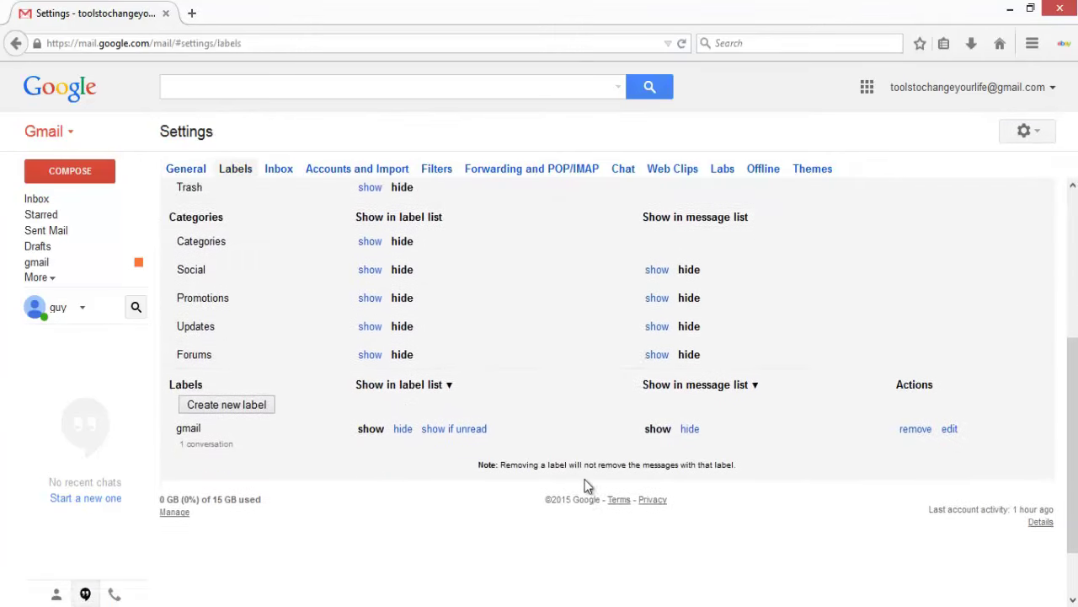
{"action": "scroll", "coordinate": [587, 486], "scroll_direction": "down", "scroll_amount": 2}
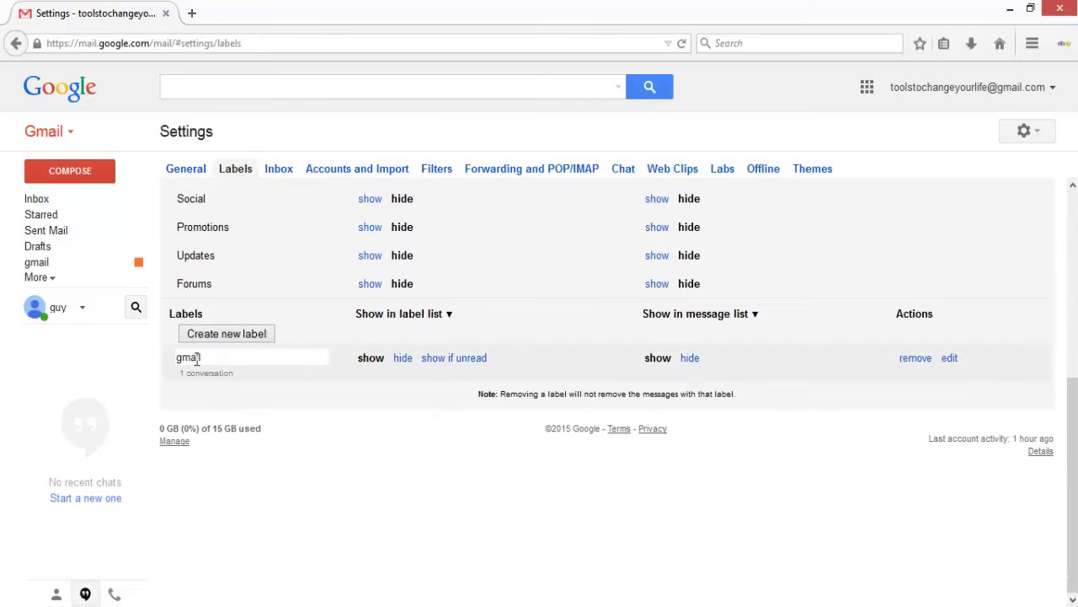
{"action": "left_click", "coordinate": [949, 358]}
{"action": "left_click_drag", "start_coordinate": [406, 321], "coordinate": [367, 320]}
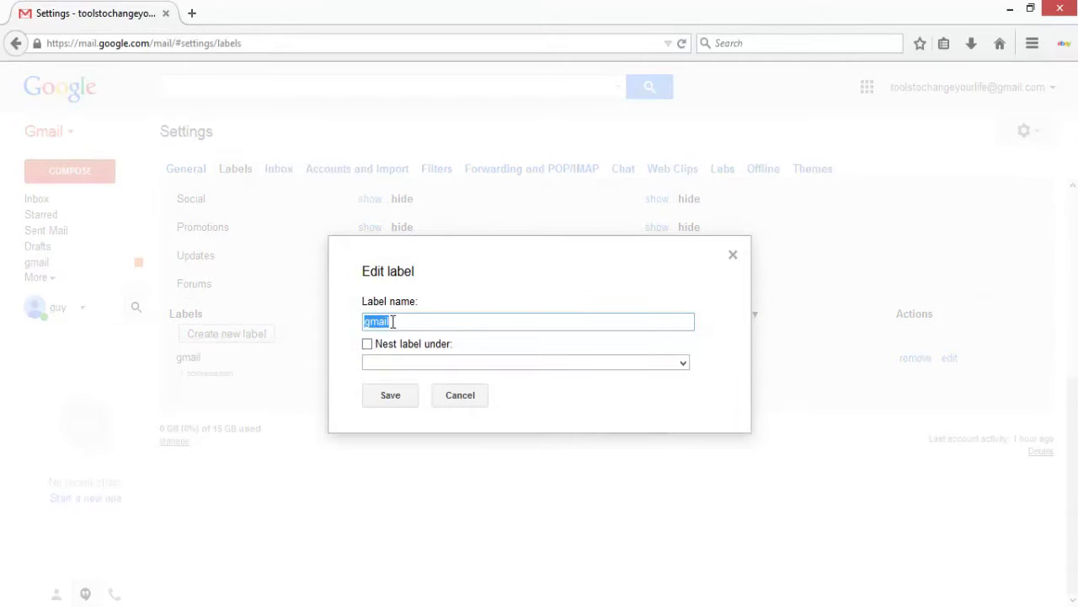
{"action": "type", "text": "Test"}
{"action": "left_click", "coordinate": [394, 395]}
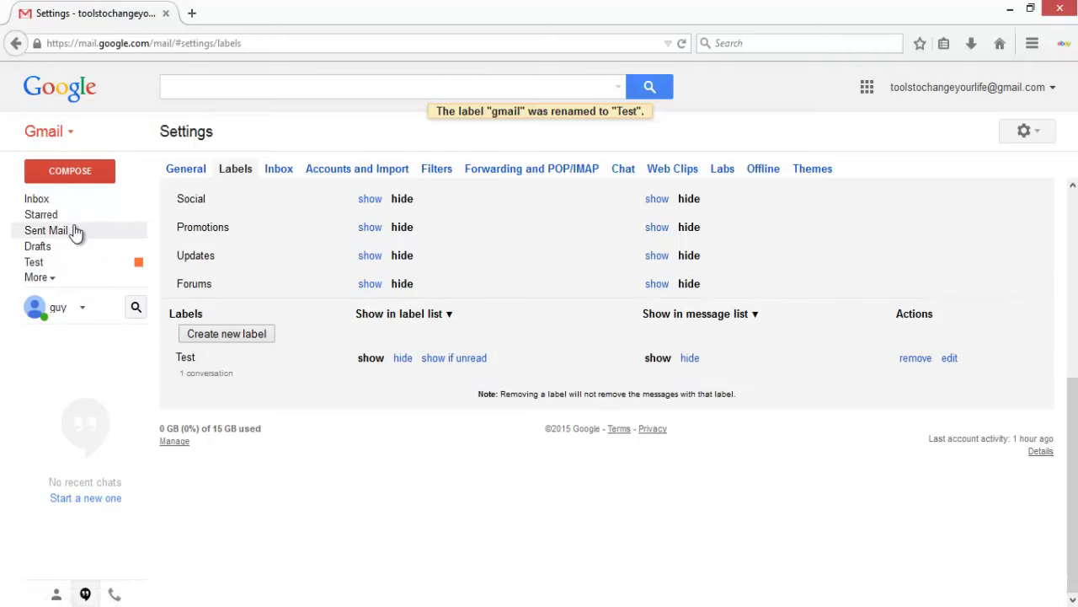
{"action": "left_click", "coordinate": [49, 202]}
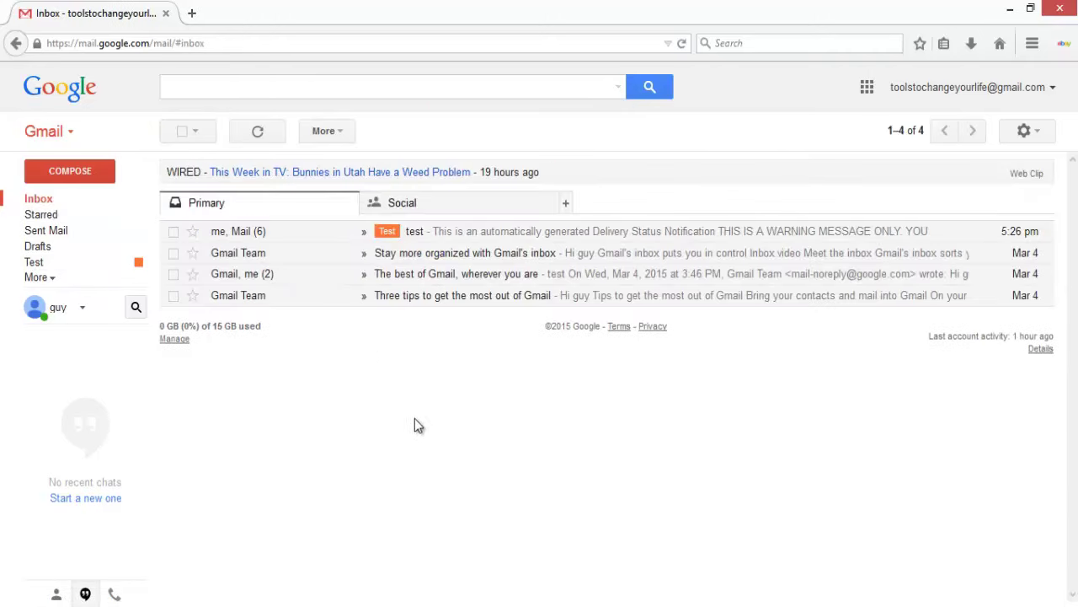